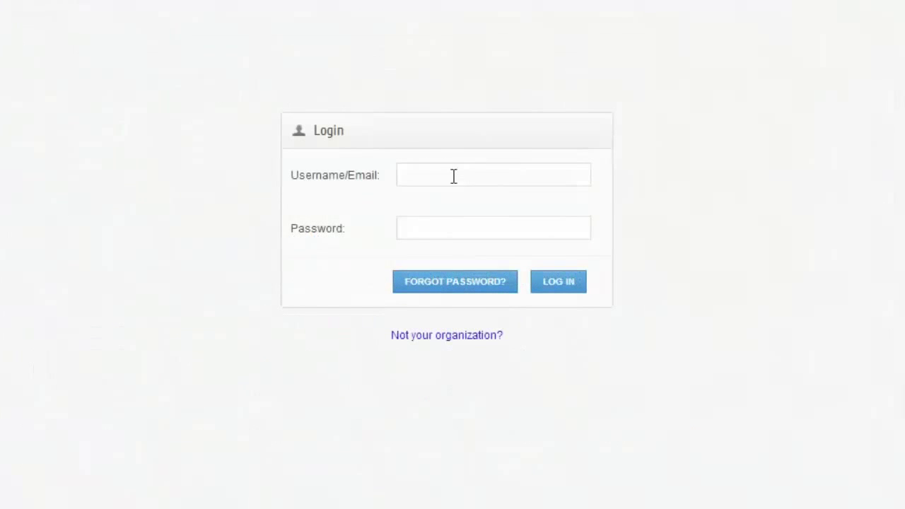
Step: Open the Sync login page from the sync.com link in the welcome e-mail
click(458, 175)
Step: Log in to the portal with the account e-mail address and temporary password
key(Tab)
text(********)
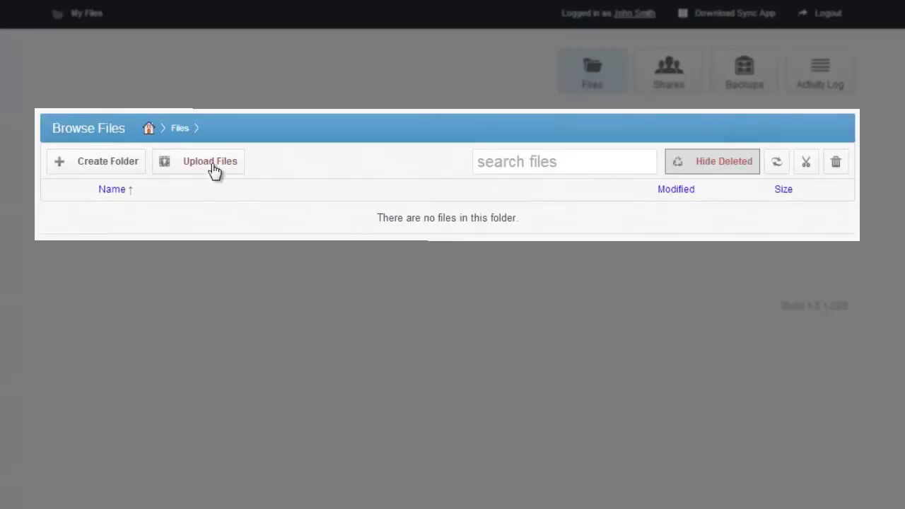
click(189, 163)
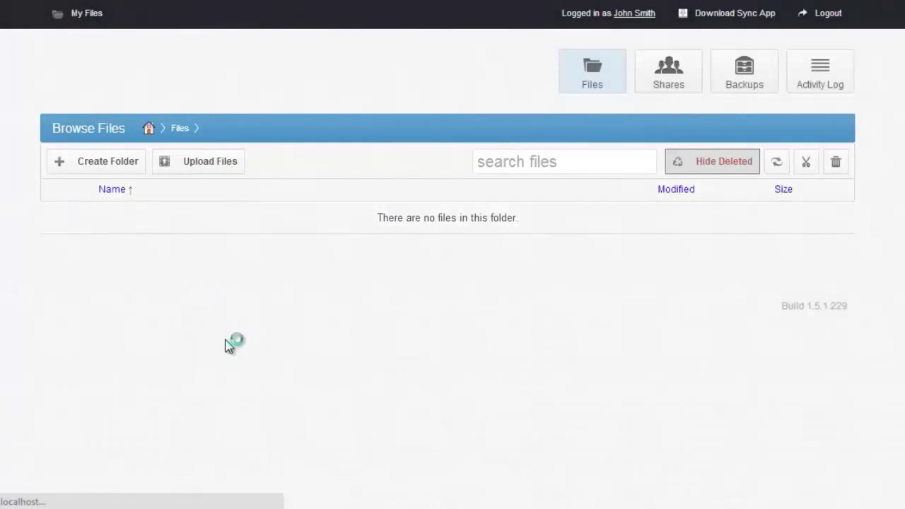
Step: Upload TheLeanEntrepreneur1.15.2013.pdf to the Files folder and return to the file list
click(77, 353)
double_click(183, 176)
click(153, 361)
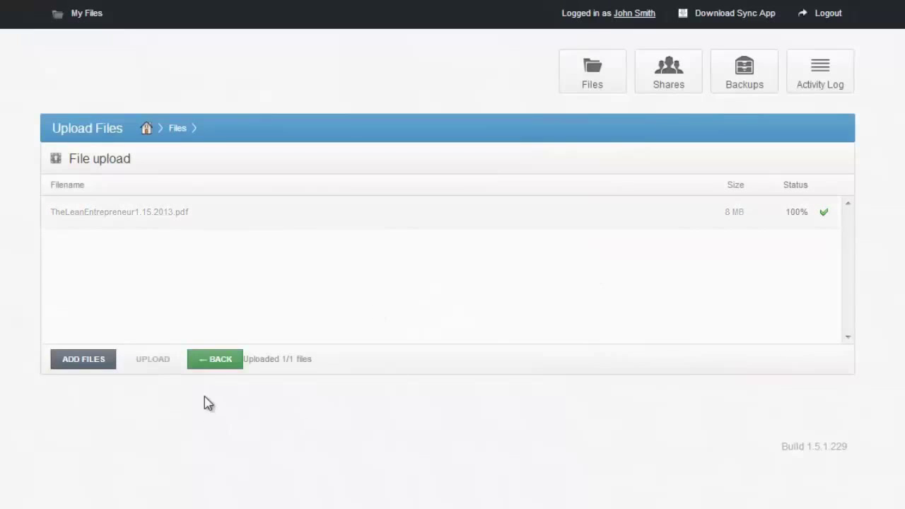
click(216, 364)
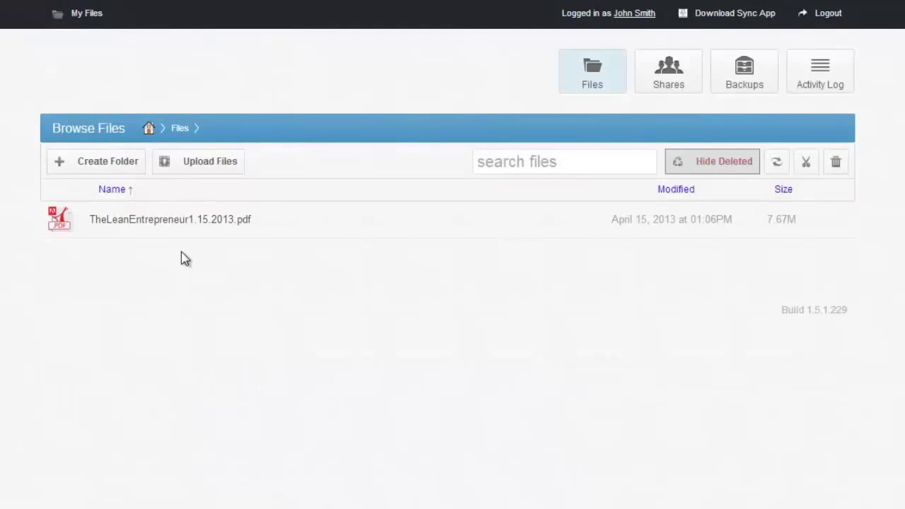
right_click(265, 222)
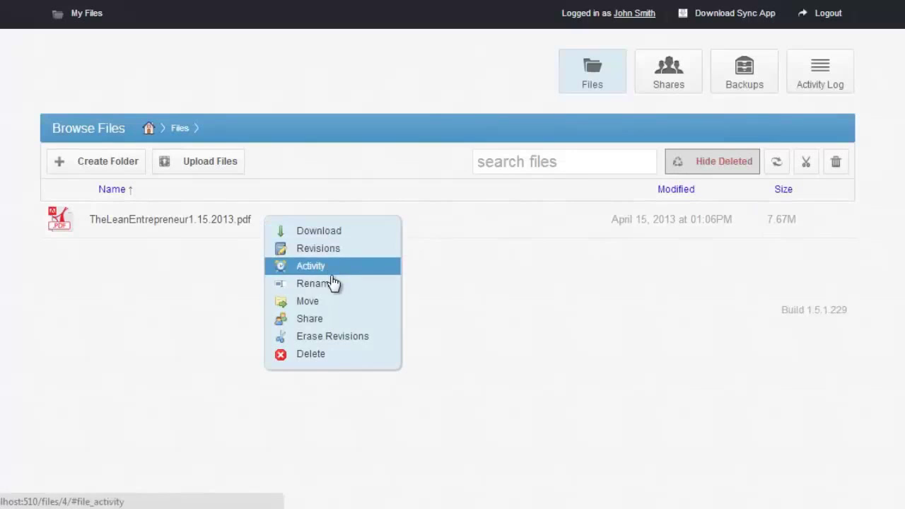
click(318, 249)
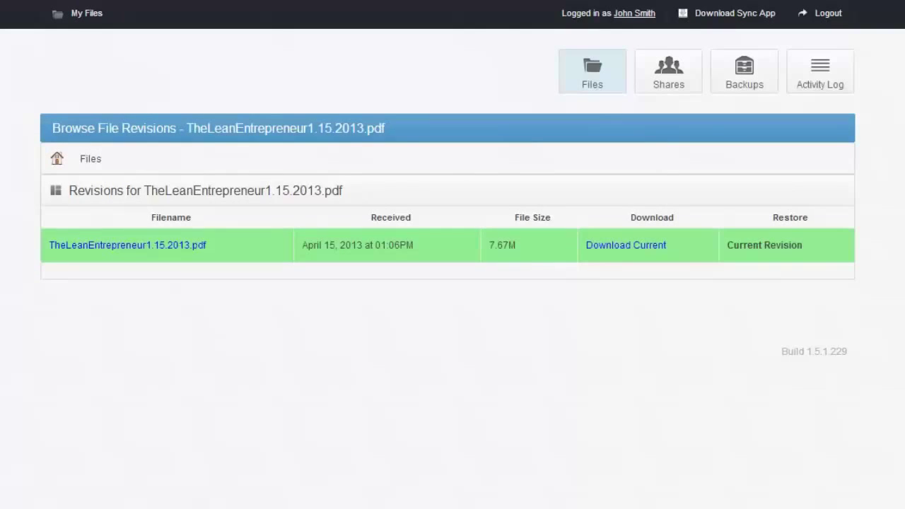
click(820, 71)
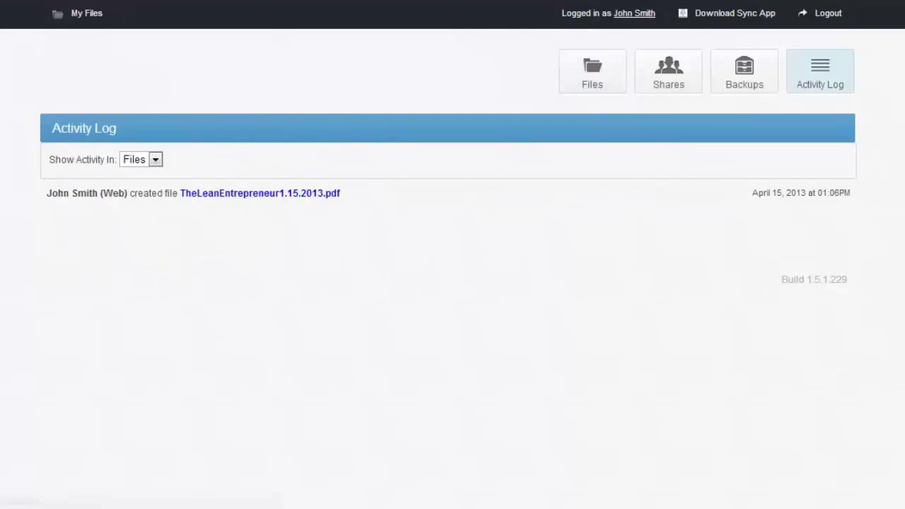
right_click(283, 219)
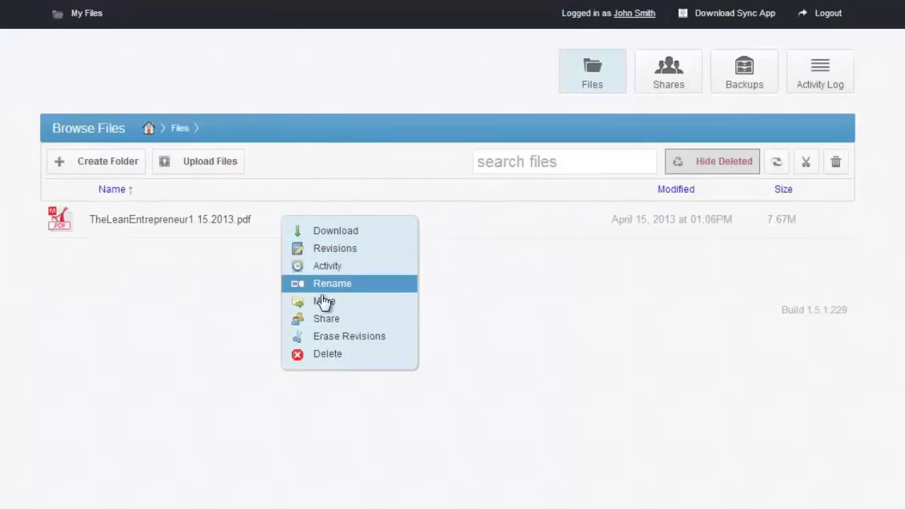
Step: Share the PDF with a second recipient, expiring April 16, message 'Shared!', unique links enabled
click(359, 319)
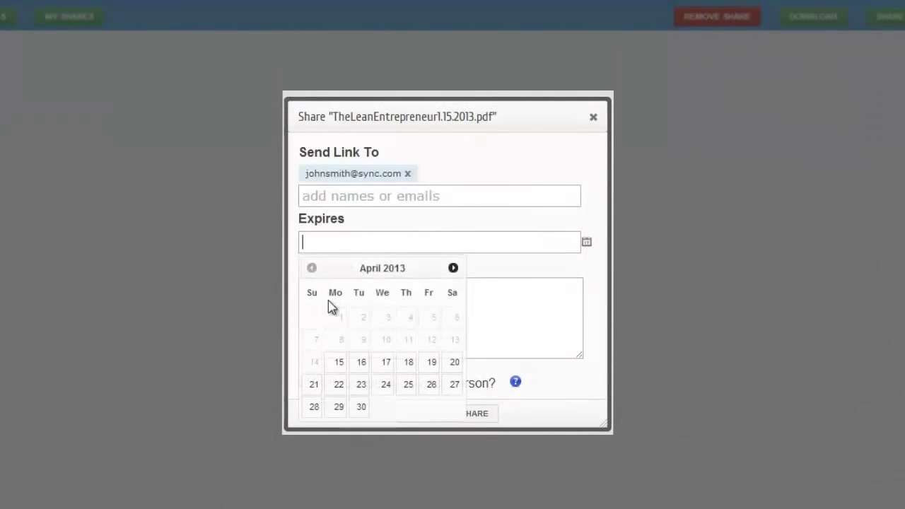
click(361, 363)
click(396, 338)
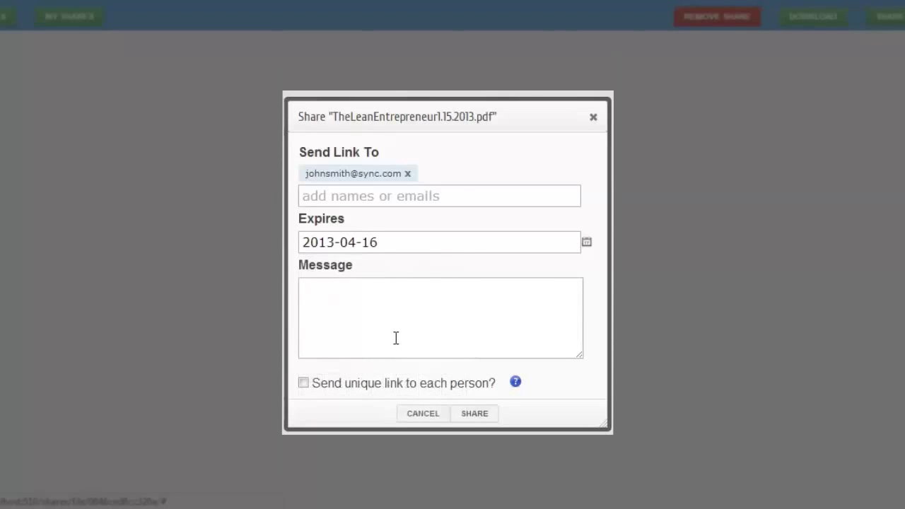
text(Shared!)
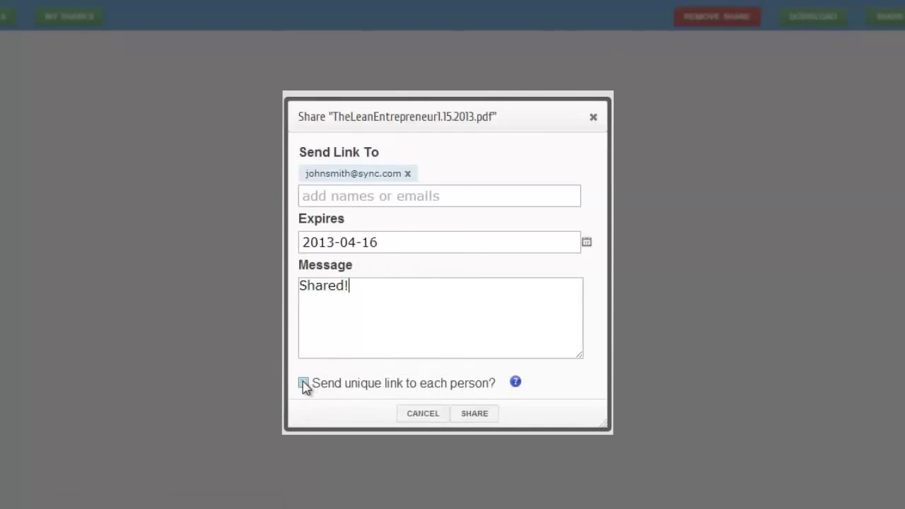
click(304, 383)
click(440, 196)
key(ctrl+v)
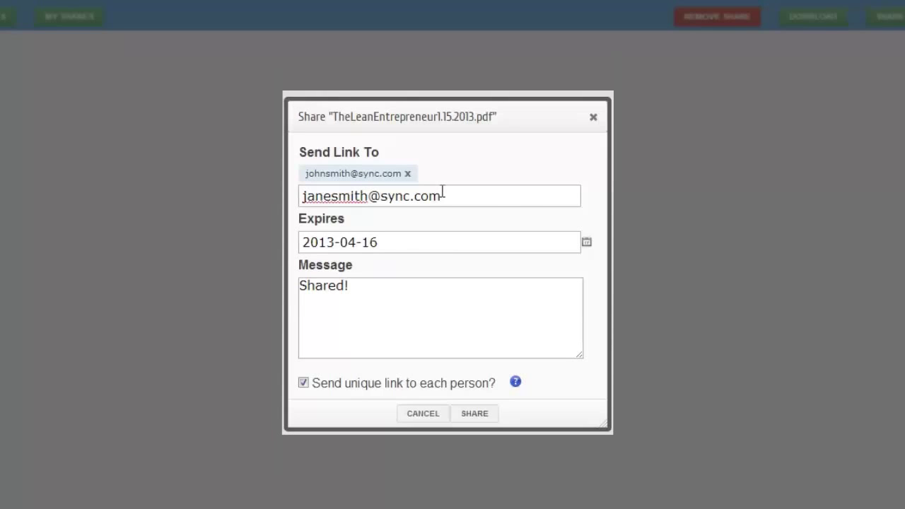
click(473, 415)
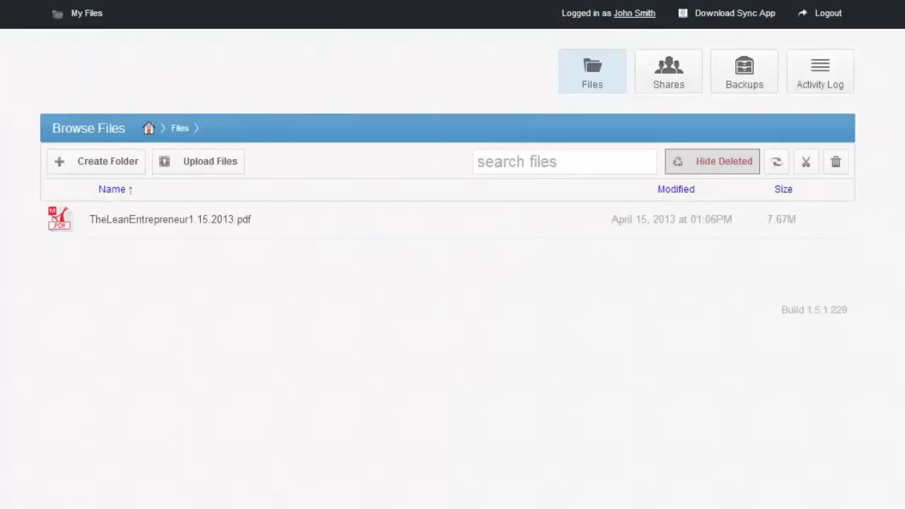
Step: Create a folder named Archive and choose Share for it
click(85, 163)
text(Archive)
key(Return)
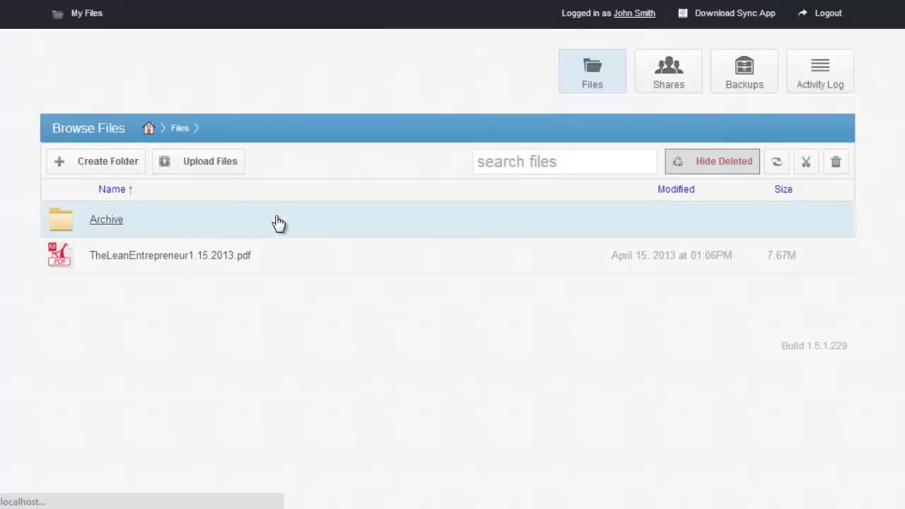
right_click(218, 227)
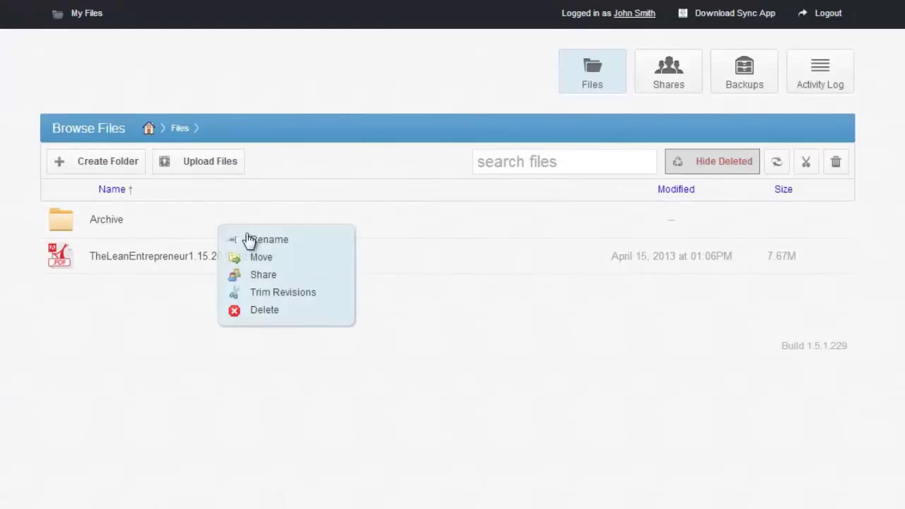
click(263, 275)
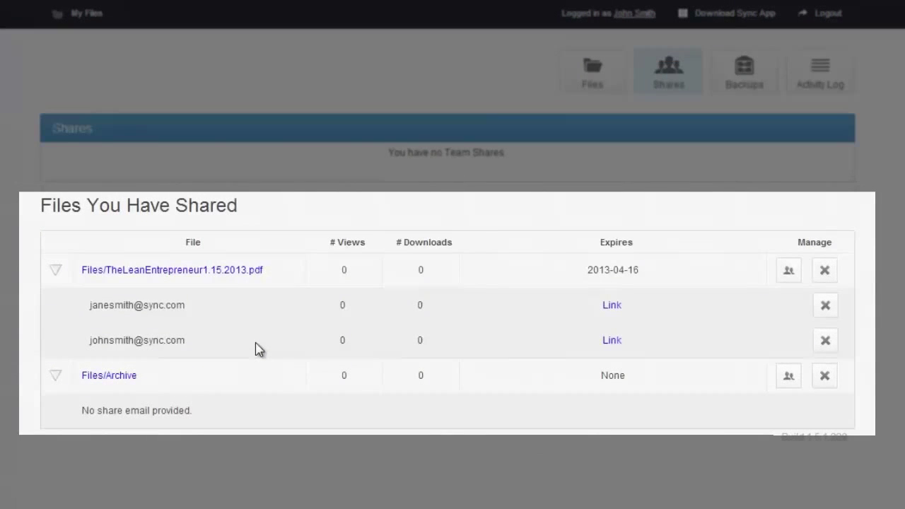
right_click(612, 307)
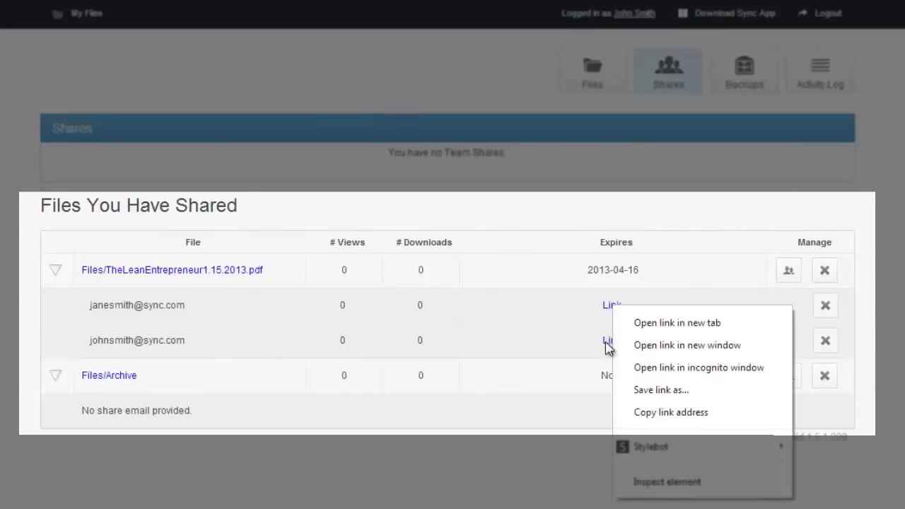
click(663, 413)
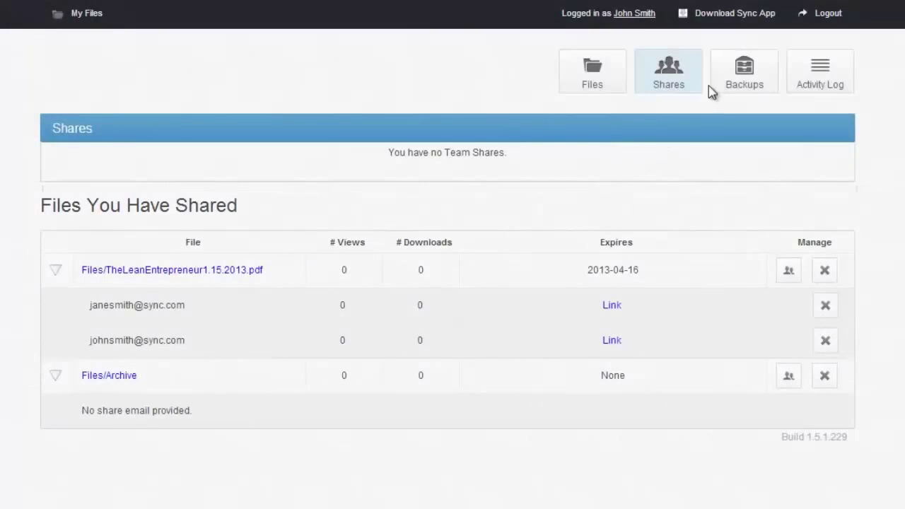
Step: View the Backups page, then return to the Files list
click(731, 88)
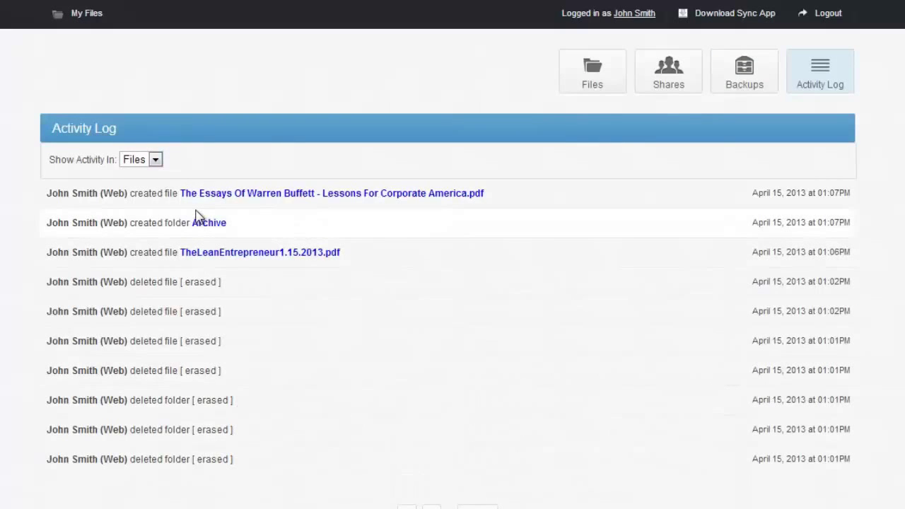
click(612, 85)
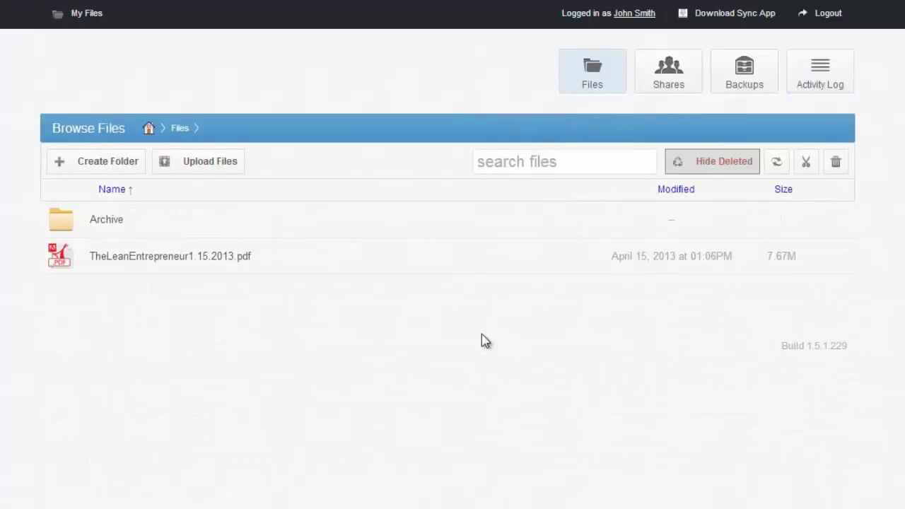
Step: Delete TheLeanEntrepreneur1.15.2013.pdf, confirm, then restore it
right_click(303, 263)
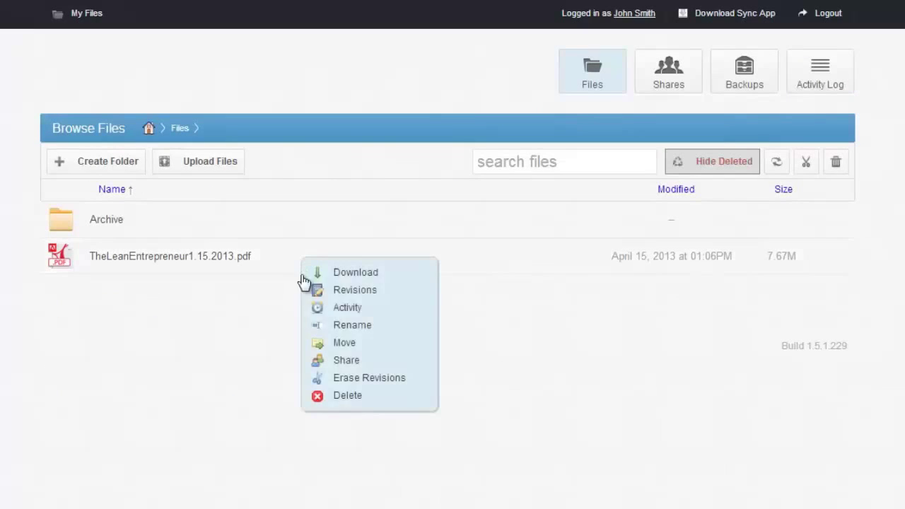
click(363, 402)
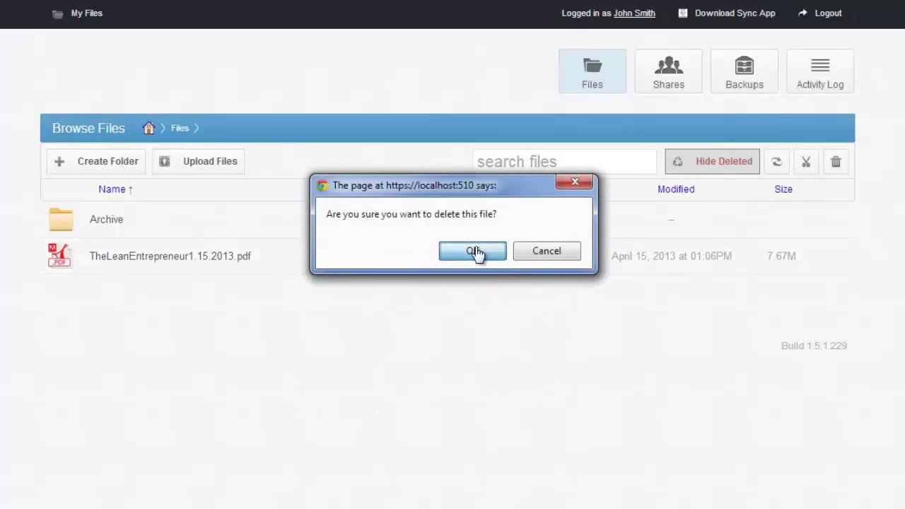
click(475, 252)
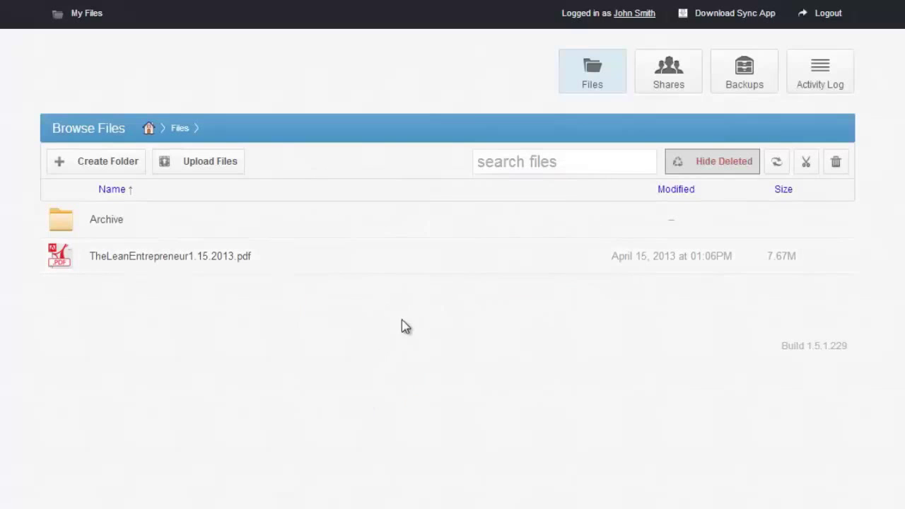
right_click(322, 262)
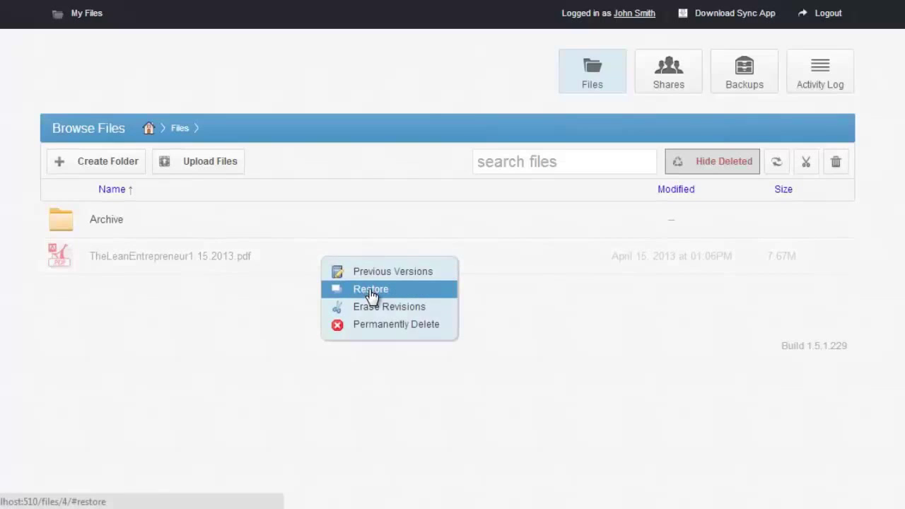
click(376, 297)
Step: Delete the PDF again, then restore all deleted files to bring it back
right_click(318, 274)
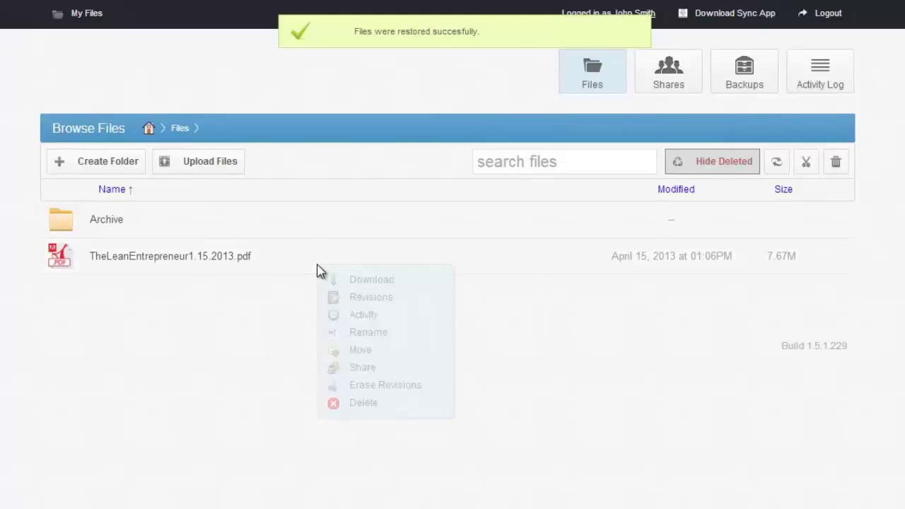
click(372, 404)
click(472, 253)
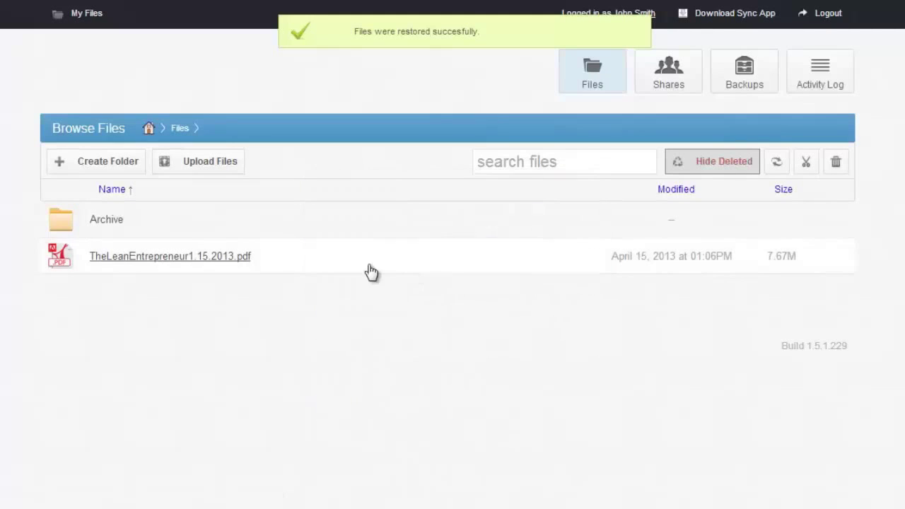
right_click(307, 267)
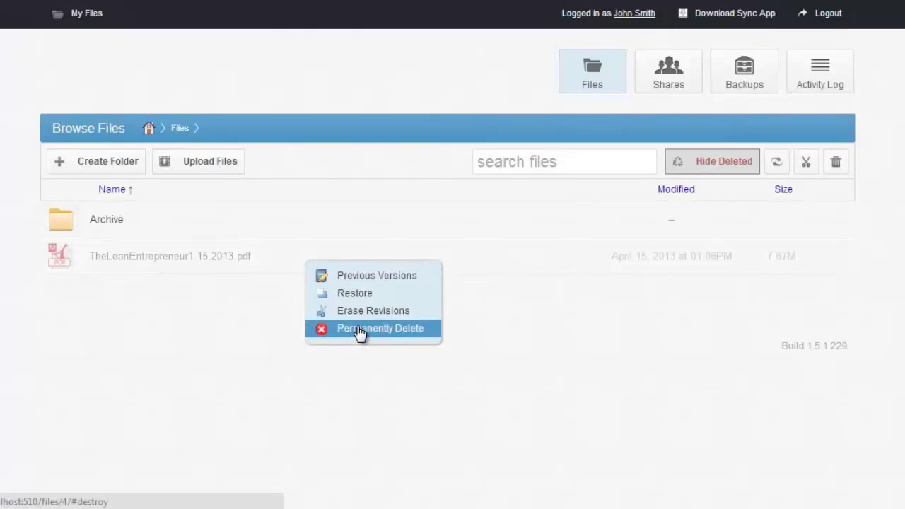
click(566, 338)
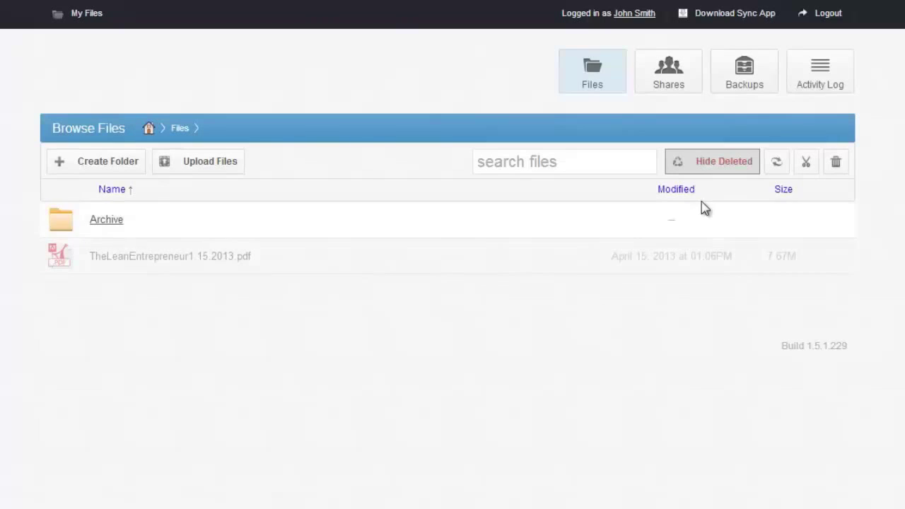
click(778, 166)
click(473, 257)
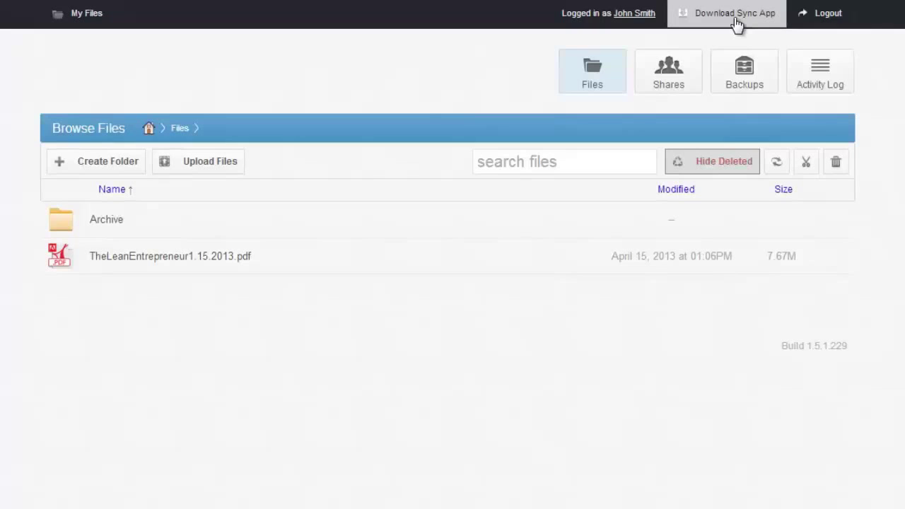
Step: Download the Windows Agent from the Download Sync App page
click(736, 23)
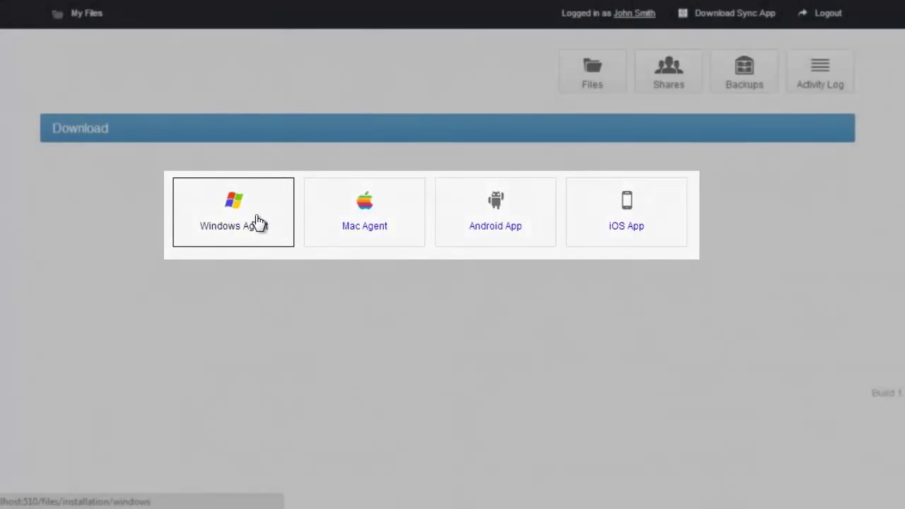
click(258, 222)
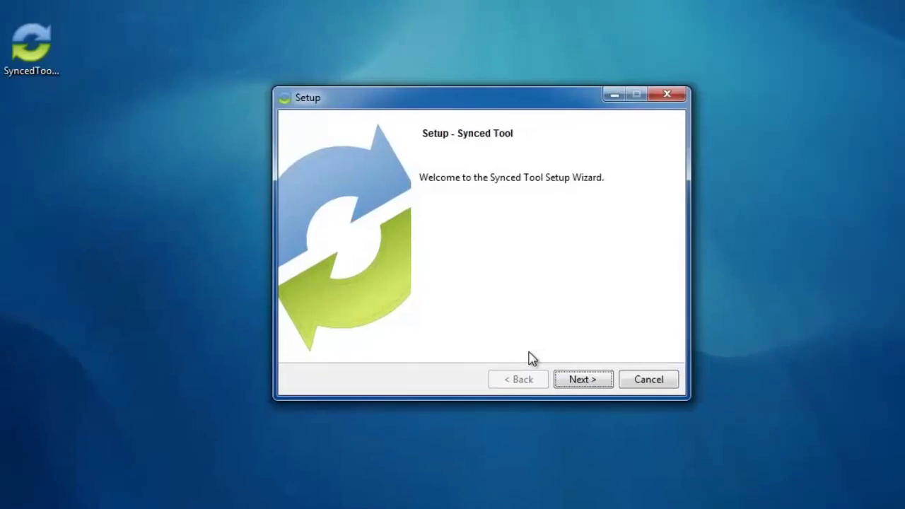
Step: Install Synced Tool in the default directory with the licence accepted, then finish setup
click(566, 378)
click(512, 323)
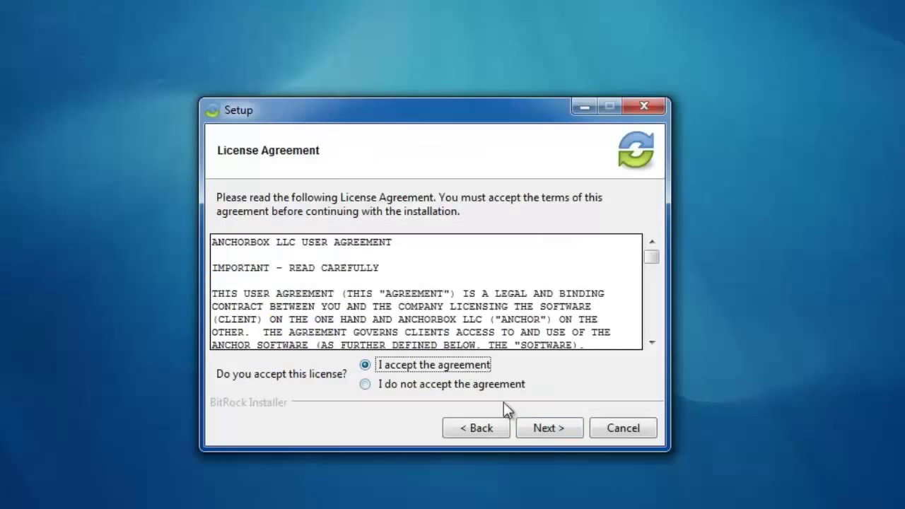
click(545, 428)
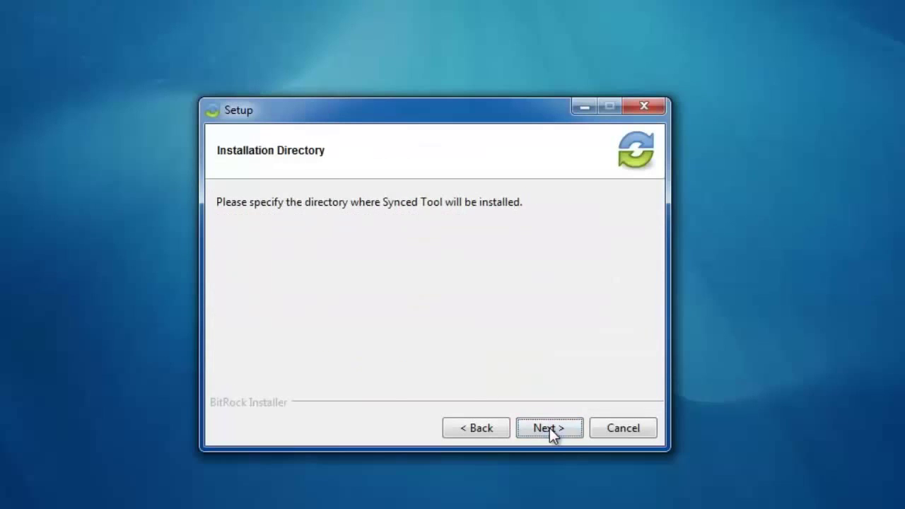
click(544, 427)
click(551, 430)
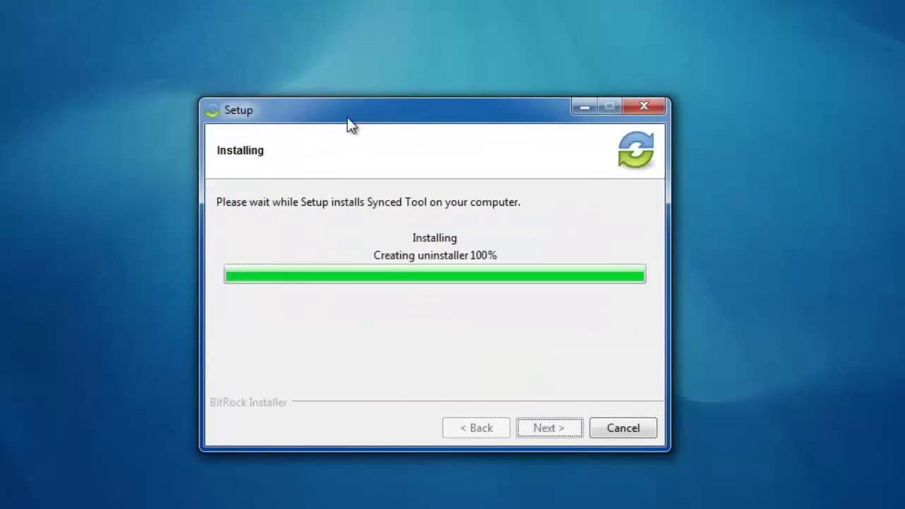
click(573, 427)
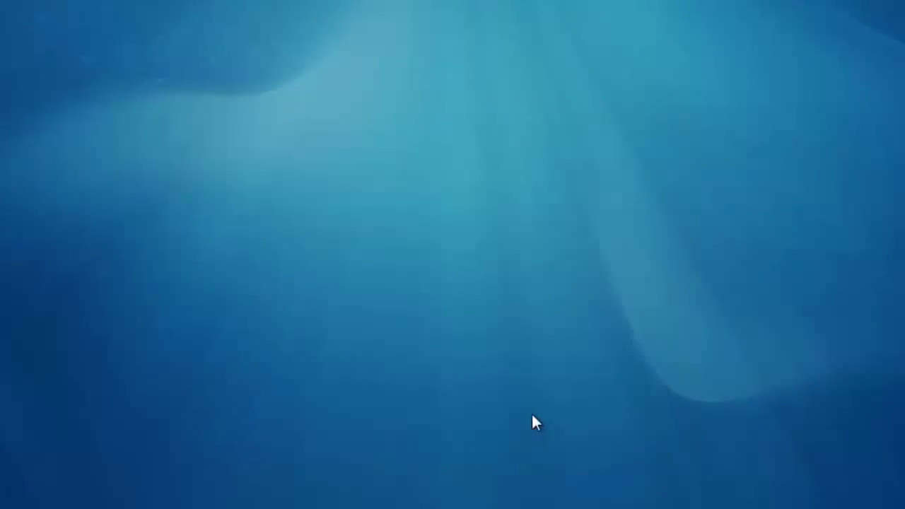
Step: Register Synced Tool with the account credentials using Typical setup, finishing with SyncedFolder opened
click(531, 337)
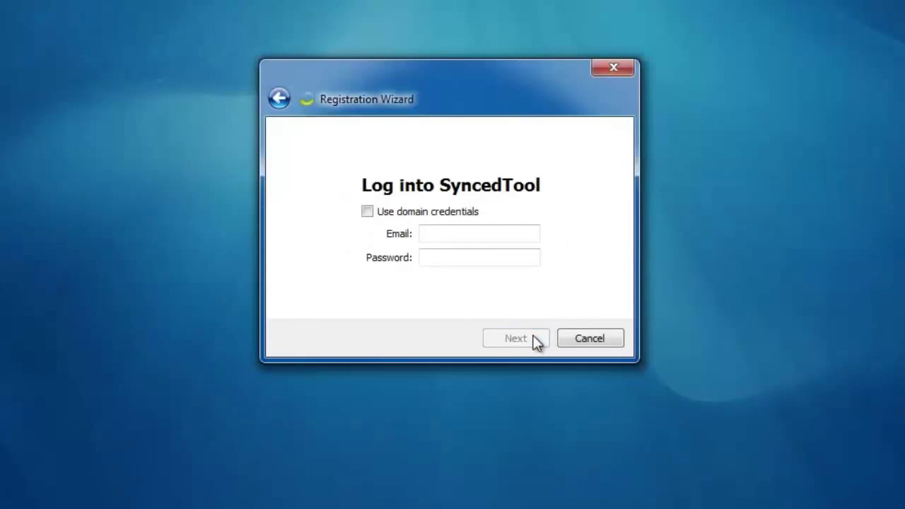
click(472, 236)
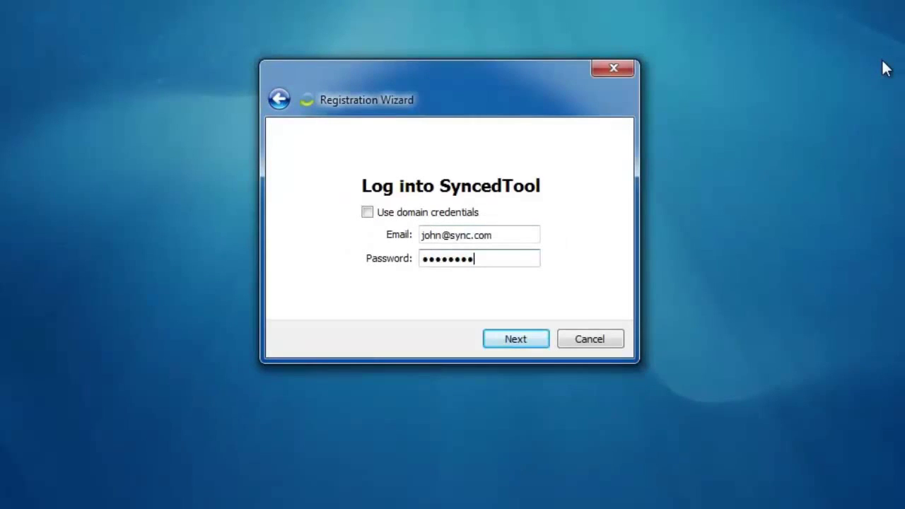
key(Return)
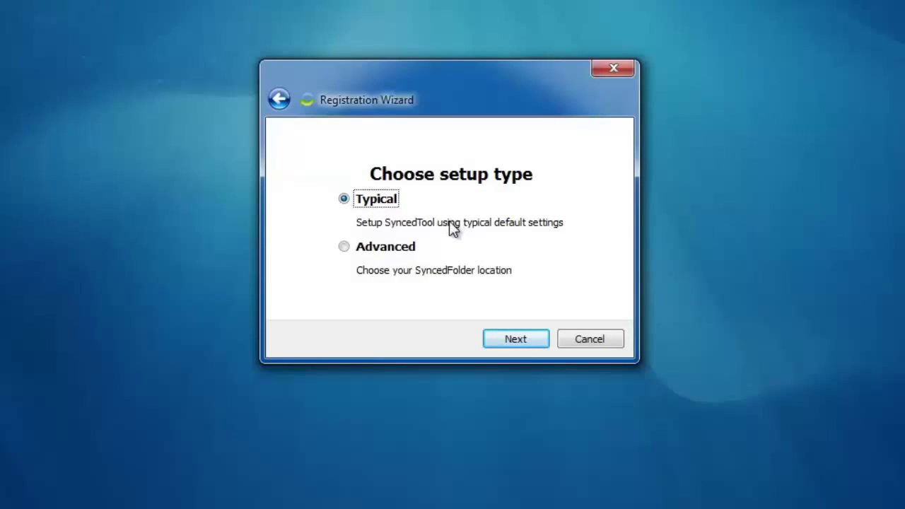
click(524, 339)
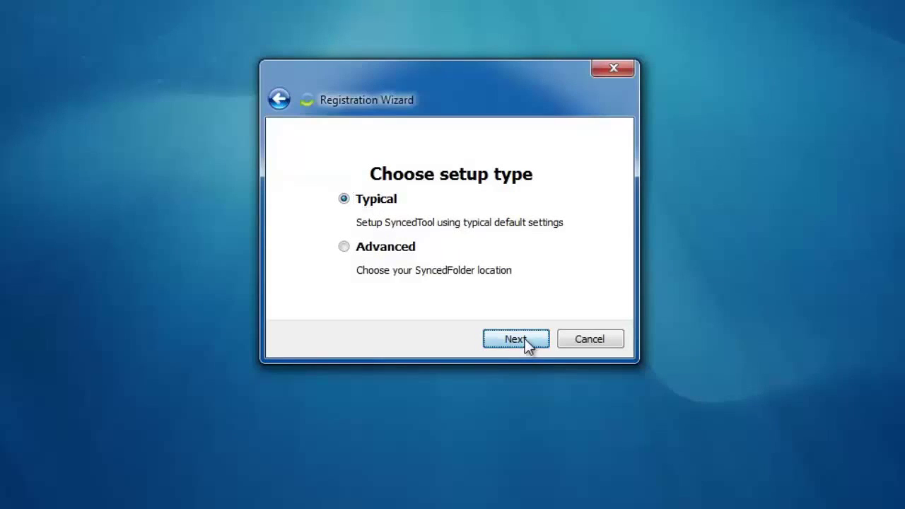
click(511, 342)
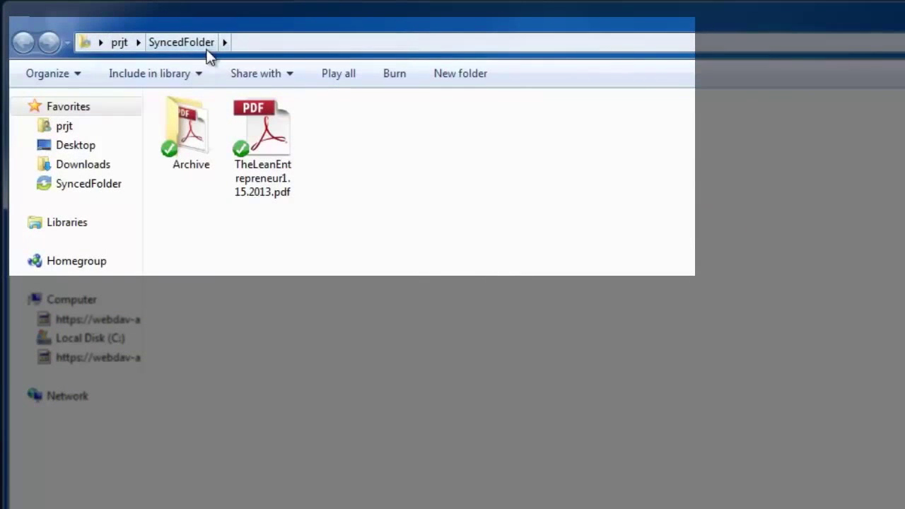
click(281, 47)
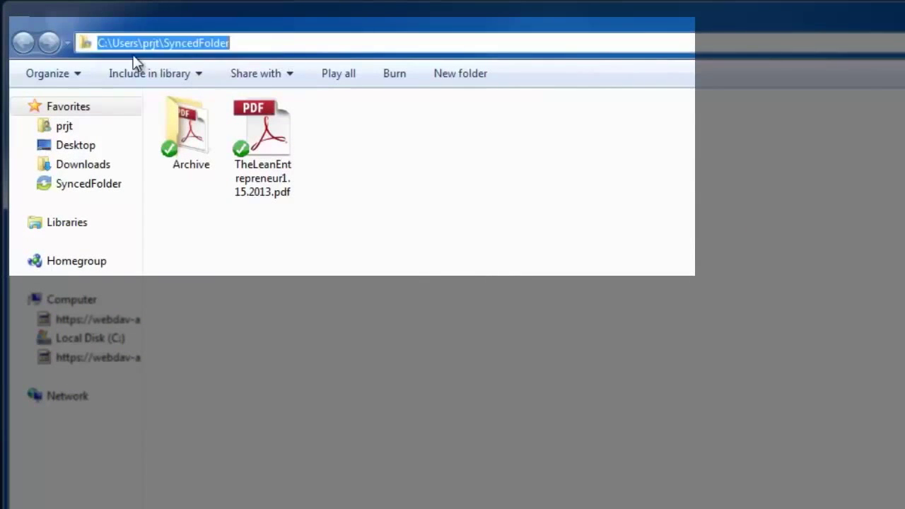
click(361, 227)
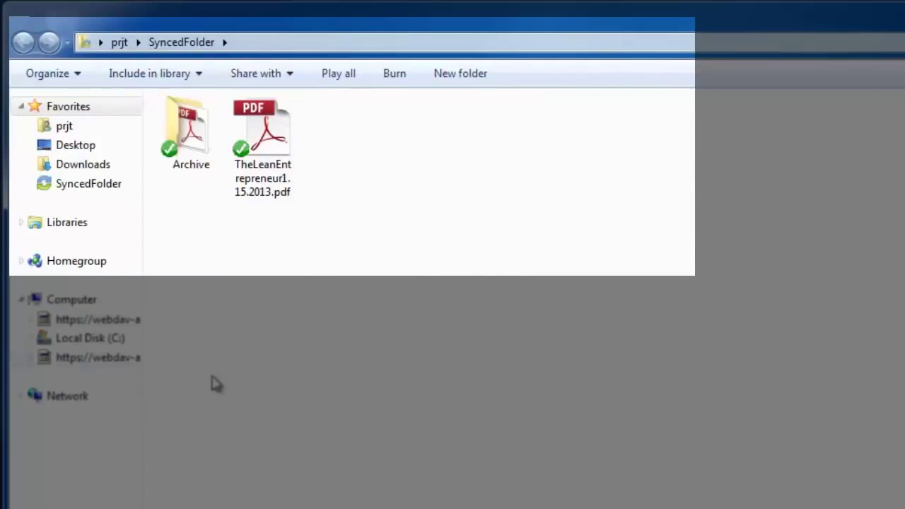
double_click(204, 143)
click(23, 42)
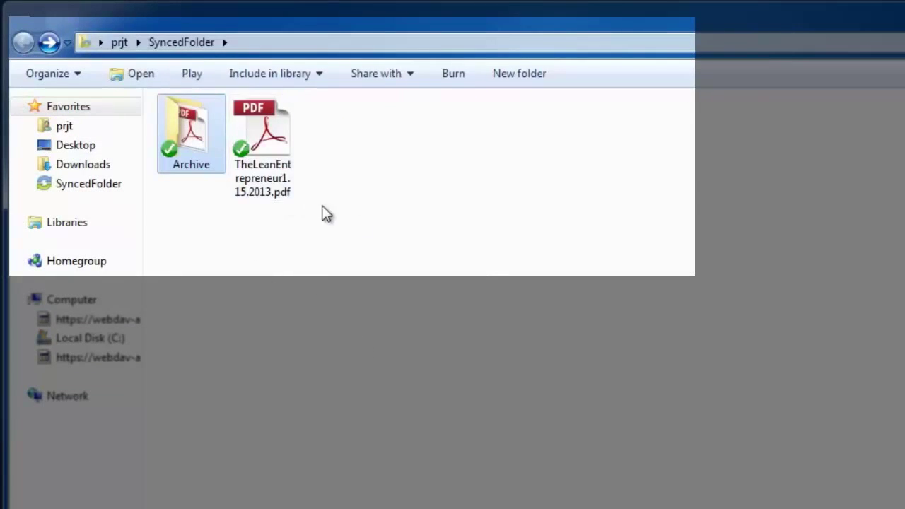
click(364, 303)
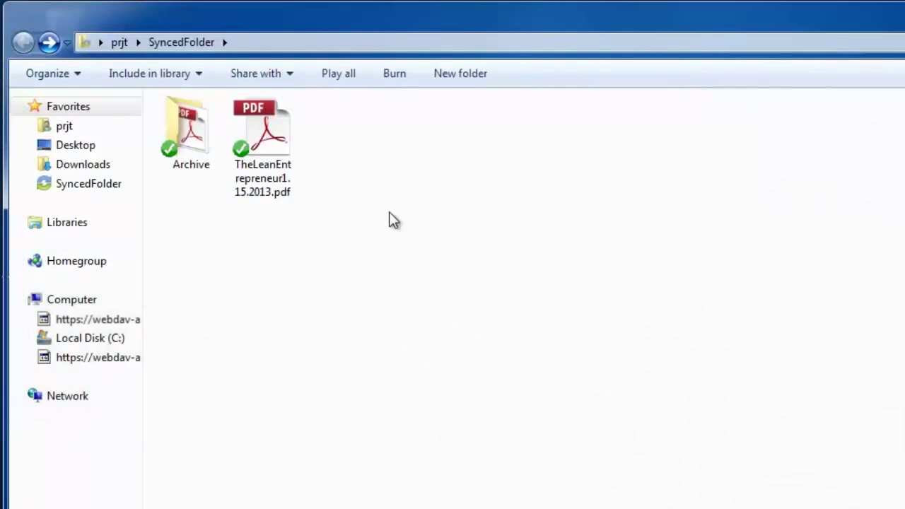
Step: Create a new text document in SyncedFolder named Text.txt
right_click(396, 194)
mouse_move(499, 497)
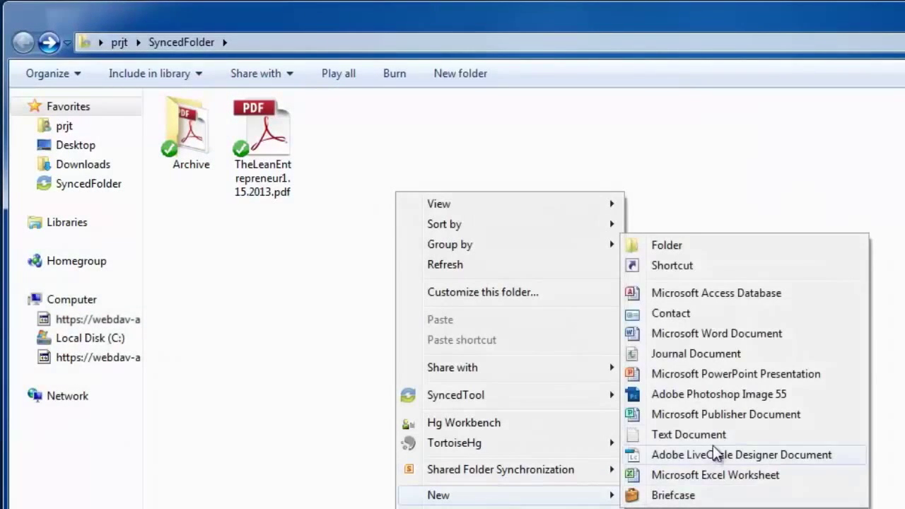
click(709, 433)
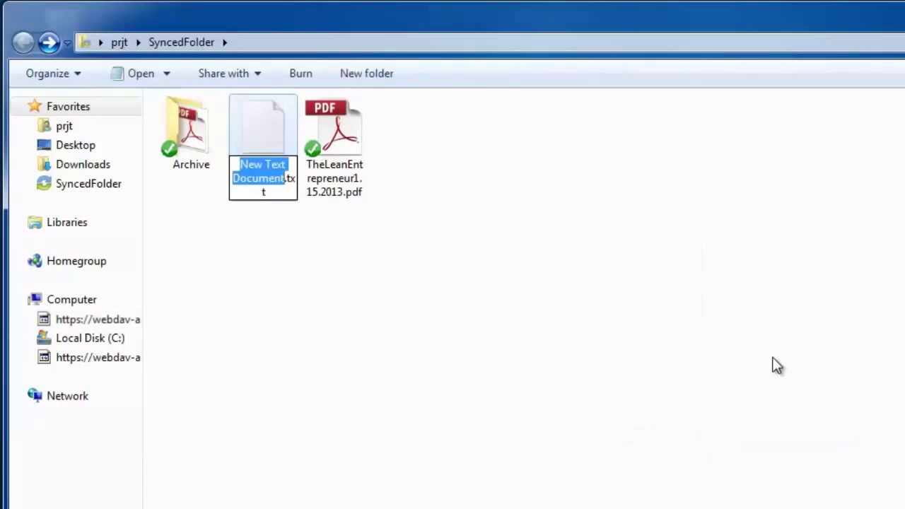
text(Text)
key(Return)
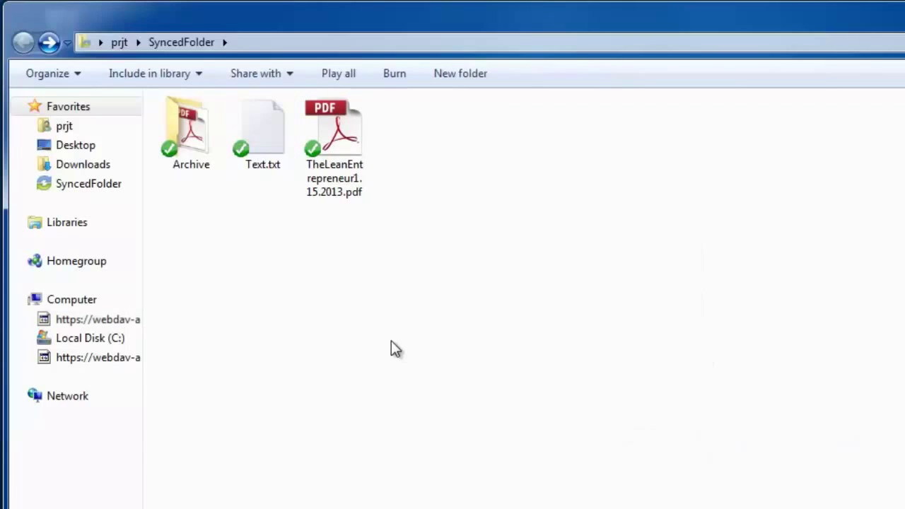
Step: Write "Hey, this is a change." in Text.txt and save it
double_click(268, 131)
text(Hey, this is a change.)
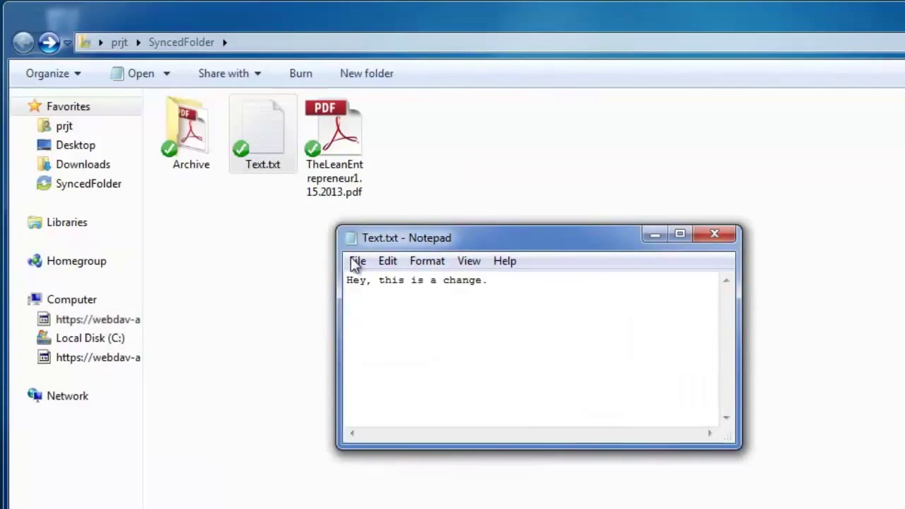
click(357, 261)
click(388, 323)
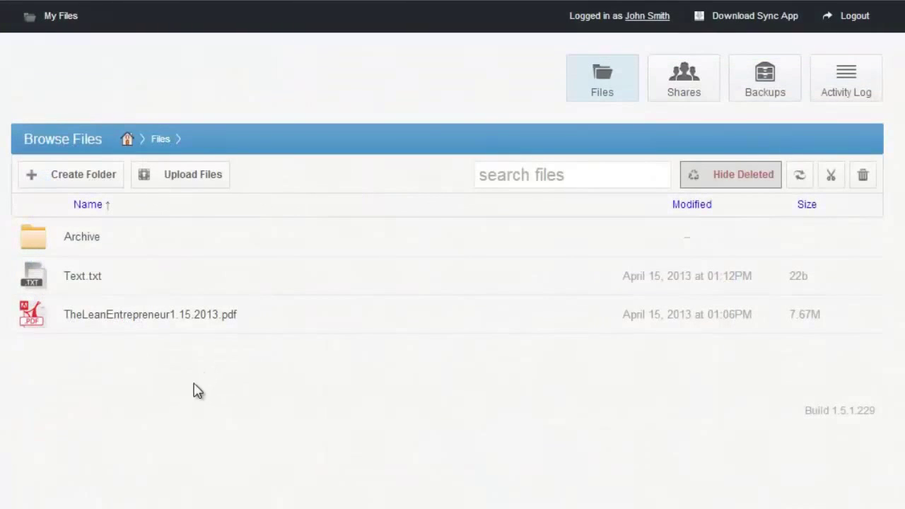
Step: Show the revisions of Text.txt, listing its 22b and earlier 0b versions
right_click(147, 278)
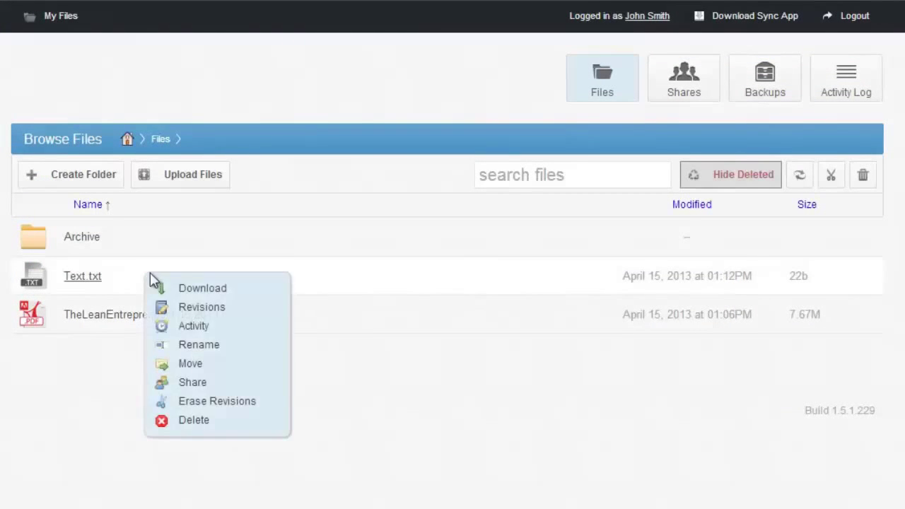
click(211, 308)
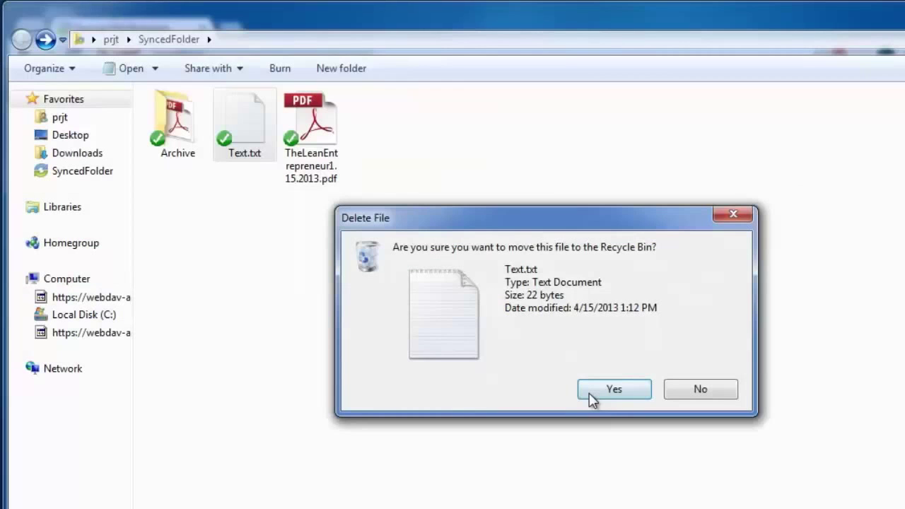
Step: Confirm deleting Text.txt, then restore the deleted file from the portal's file list
click(609, 391)
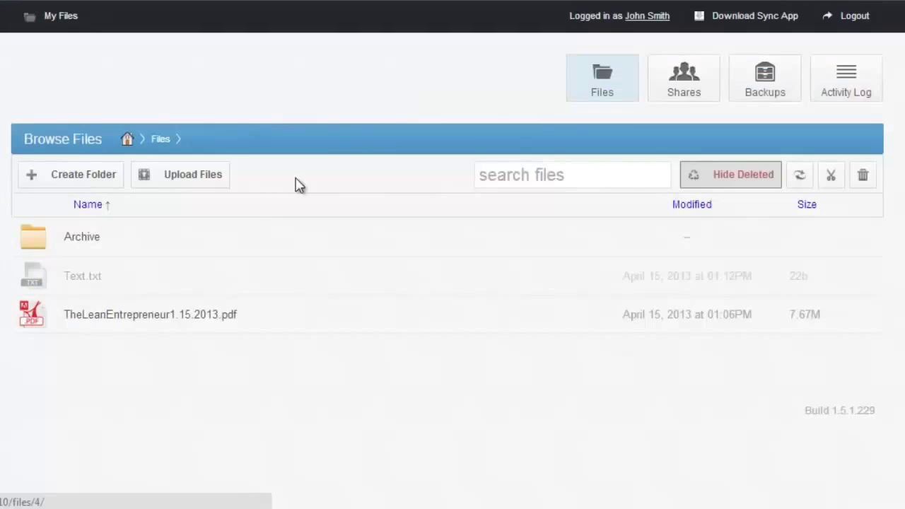
right_click(195, 274)
click(304, 308)
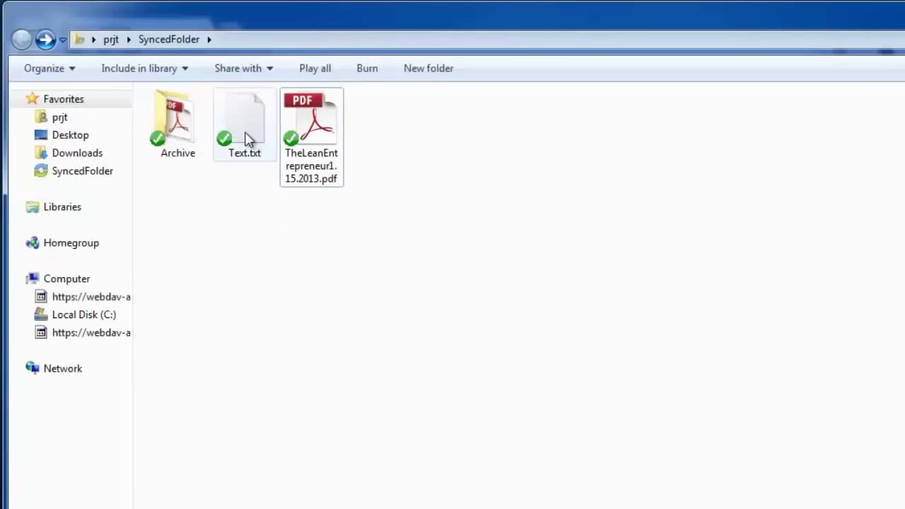
Step: Bring up the sync options for the restored Text.txt, then dismiss them unchanged
right_click(238, 133)
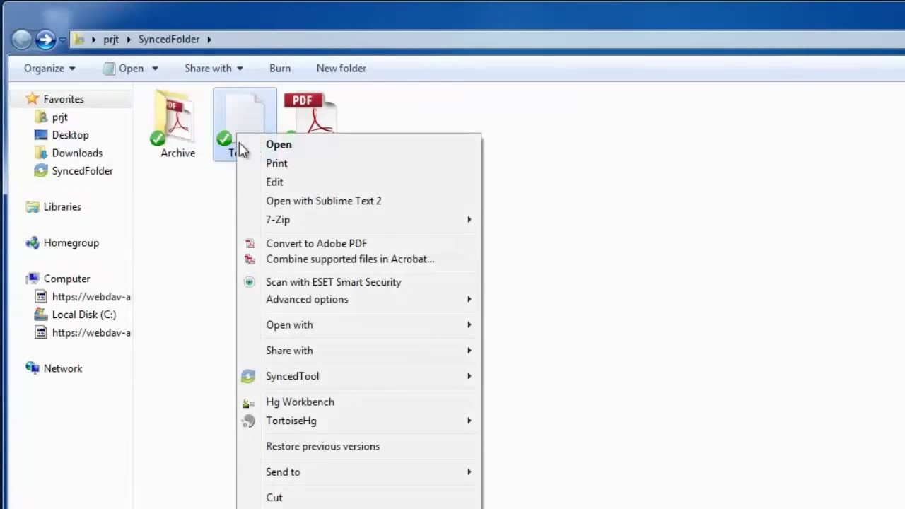
mouse_move(362, 378)
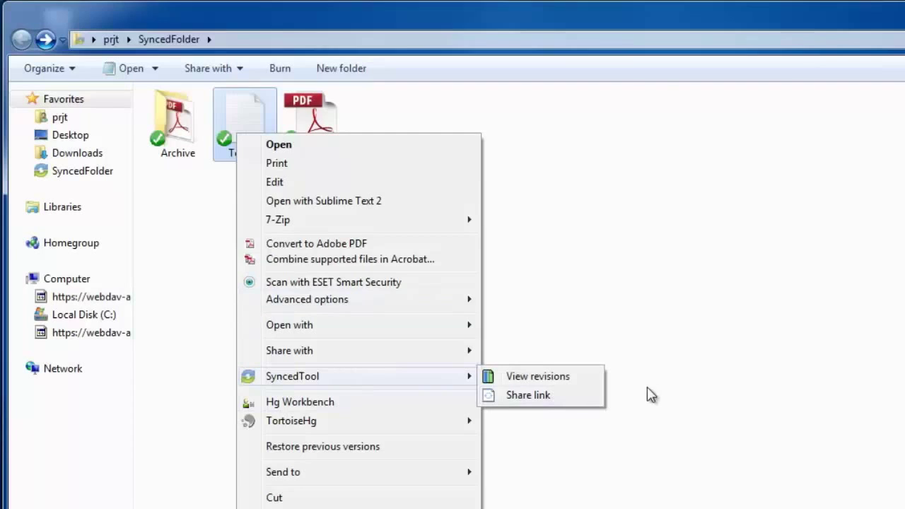
click(668, 390)
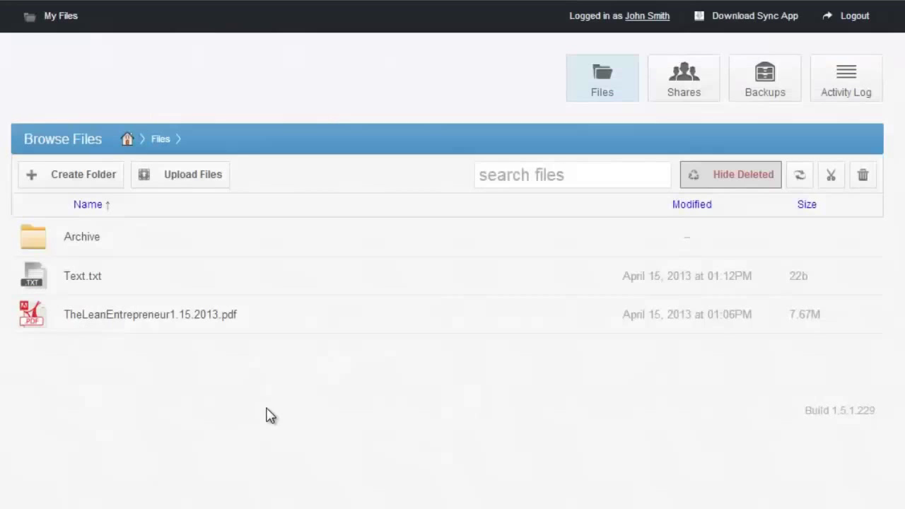
Step: Create a backup of C:\Intel, then open the local Intel folder to compare
click(764, 97)
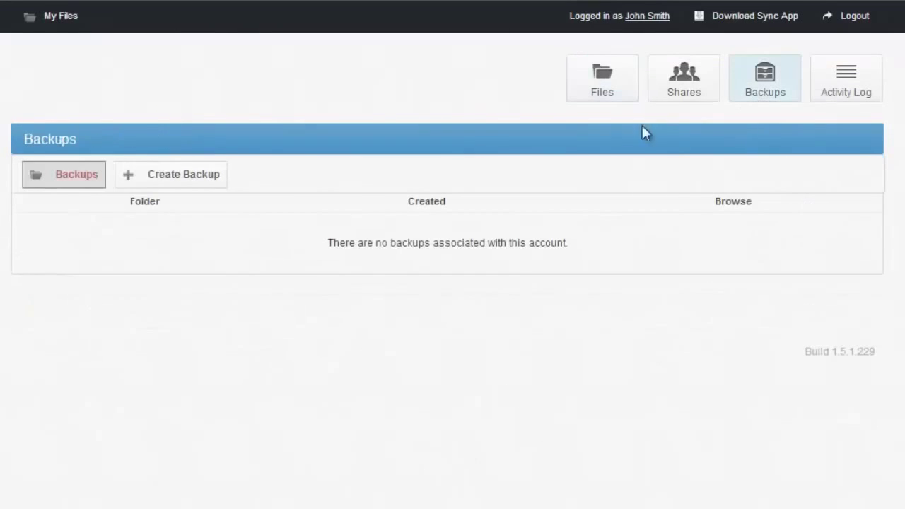
click(180, 182)
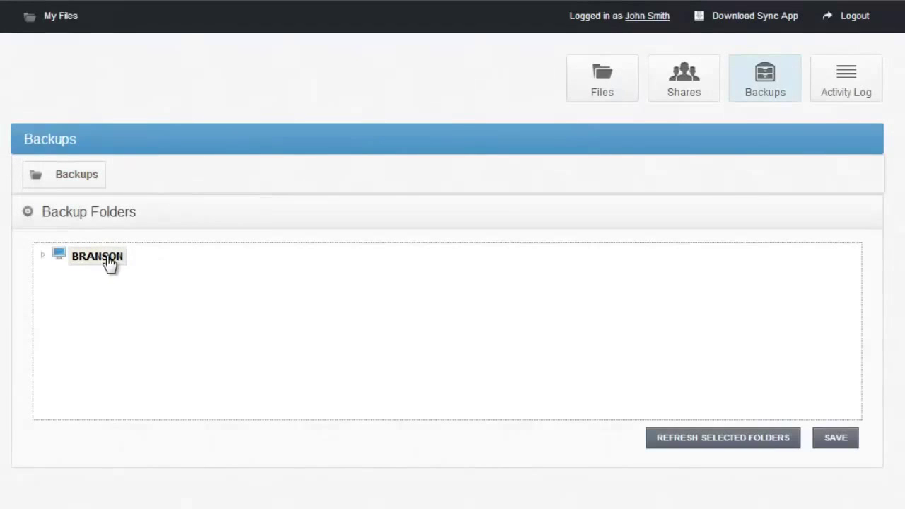
double_click(84, 259)
double_click(91, 276)
click(85, 372)
click(831, 436)
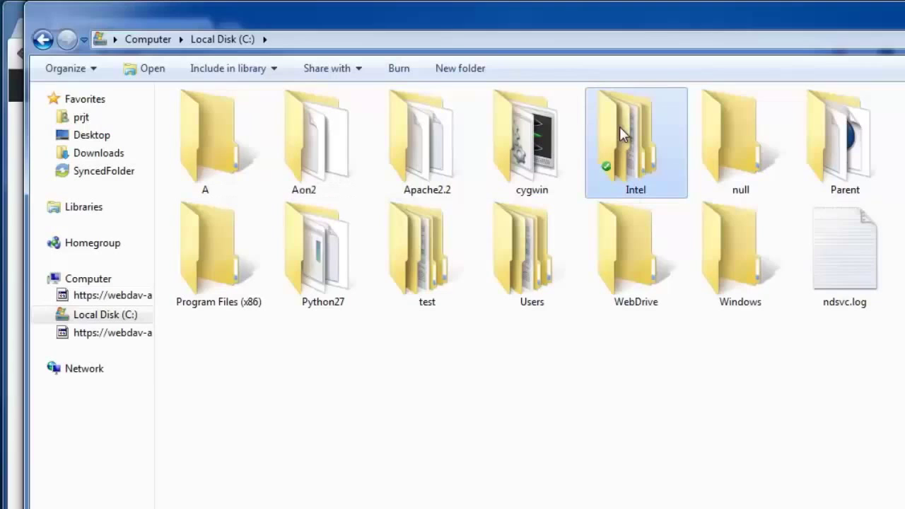
double_click(612, 165)
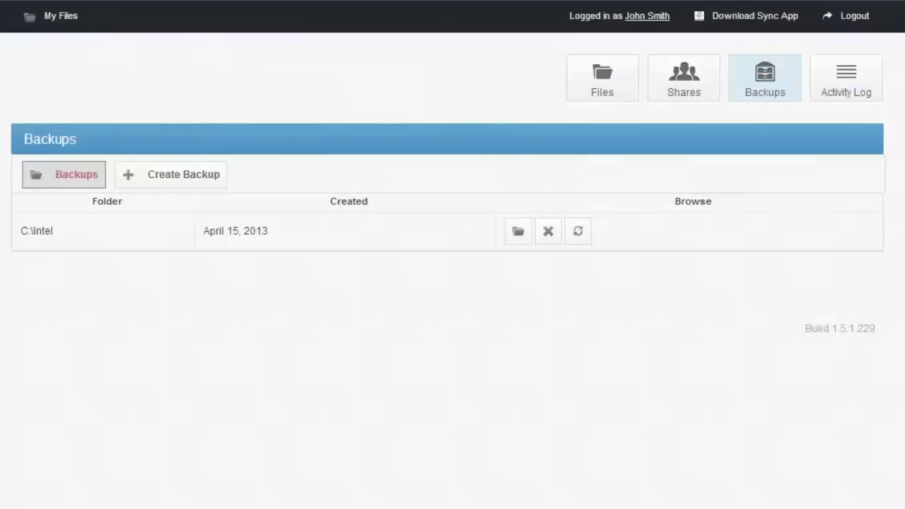
Step: Browse the C:\Intel backup into its Logs folder and scroll the listing
click(518, 236)
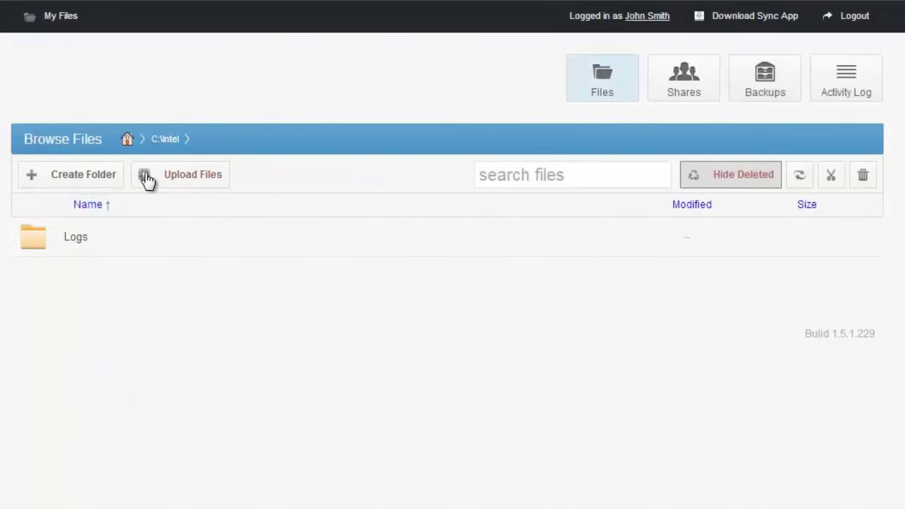
click(121, 253)
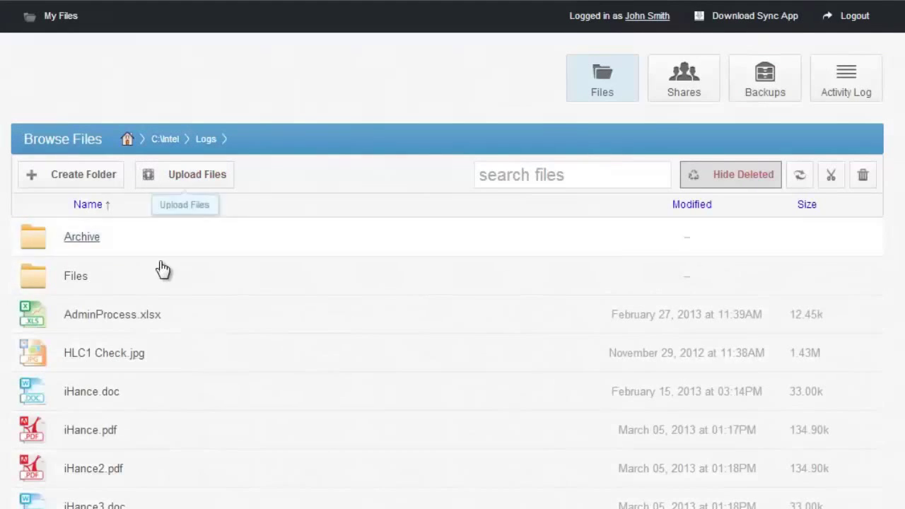
scroll(127, 226, down, 4)
scroll(97, 263, up, 4)
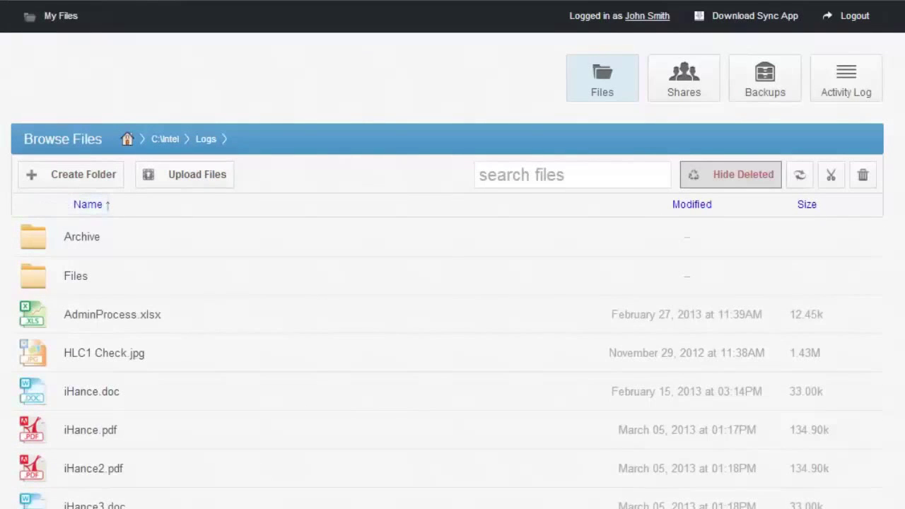